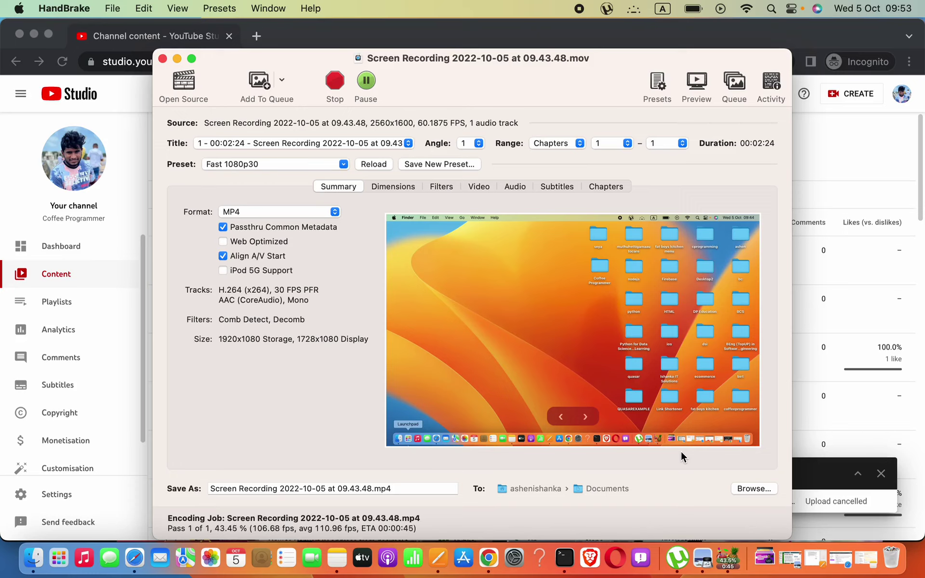
Play the original .mov in QuickTime from the Desktop, scrub to its 02:24 end, then close it.
left_click(33, 559)
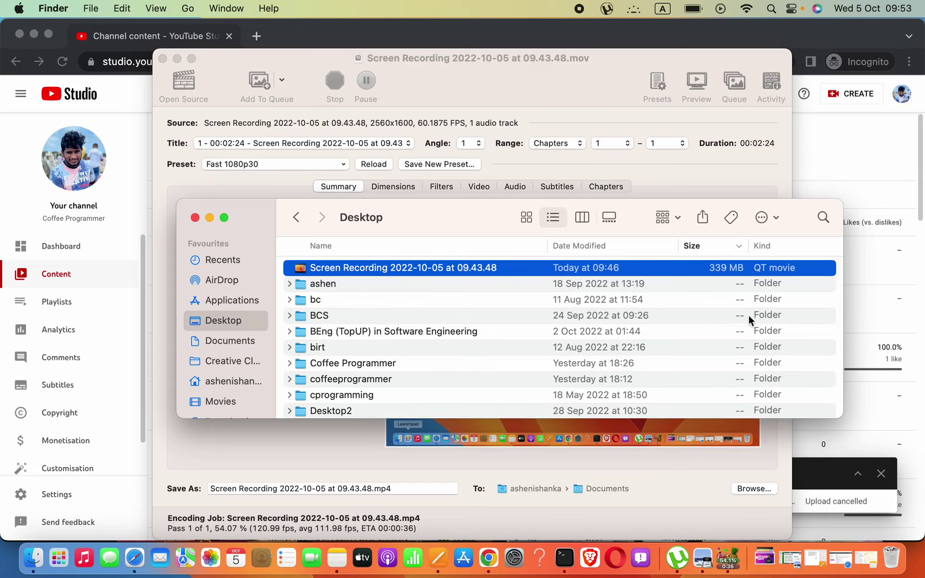
double_click(631, 268)
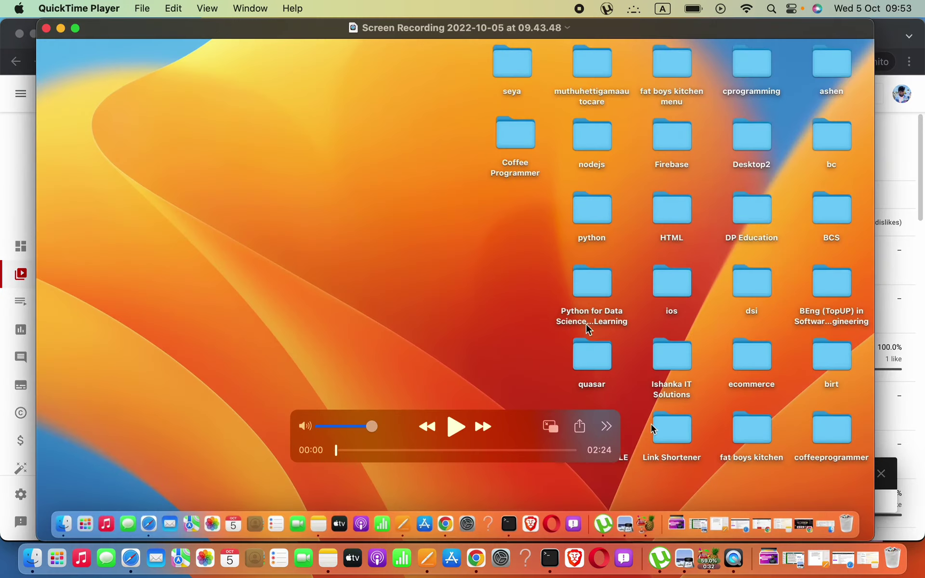
left_click(568, 450)
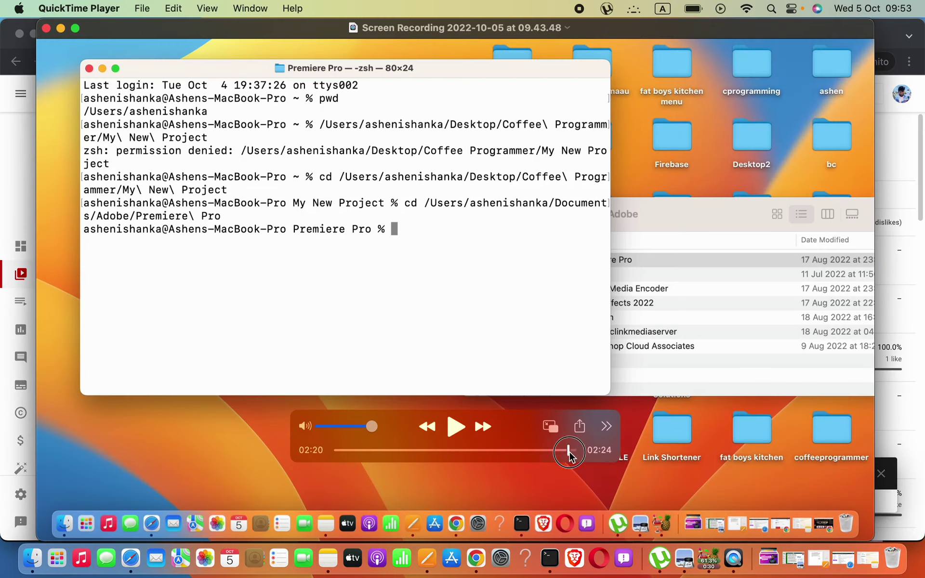
left_click_drag(568, 455, 599, 454)
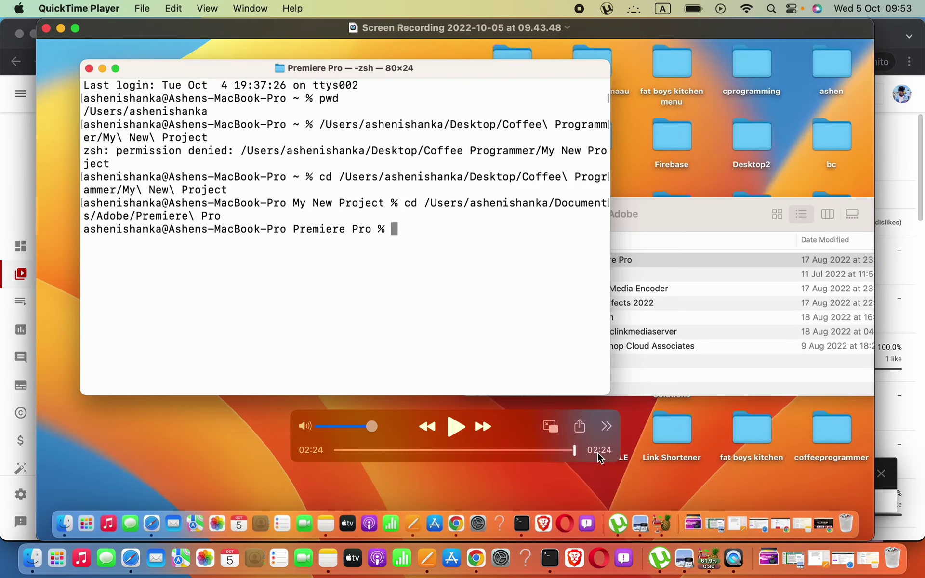
left_click(46, 29)
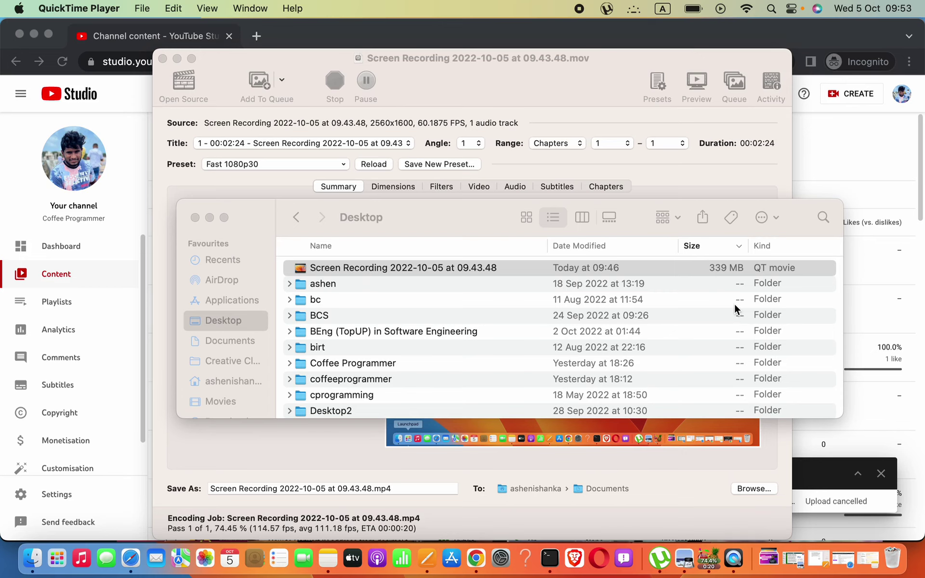
Bring HandBrake's encode to the front and wait for it to reach 100%.
left_click(501, 142)
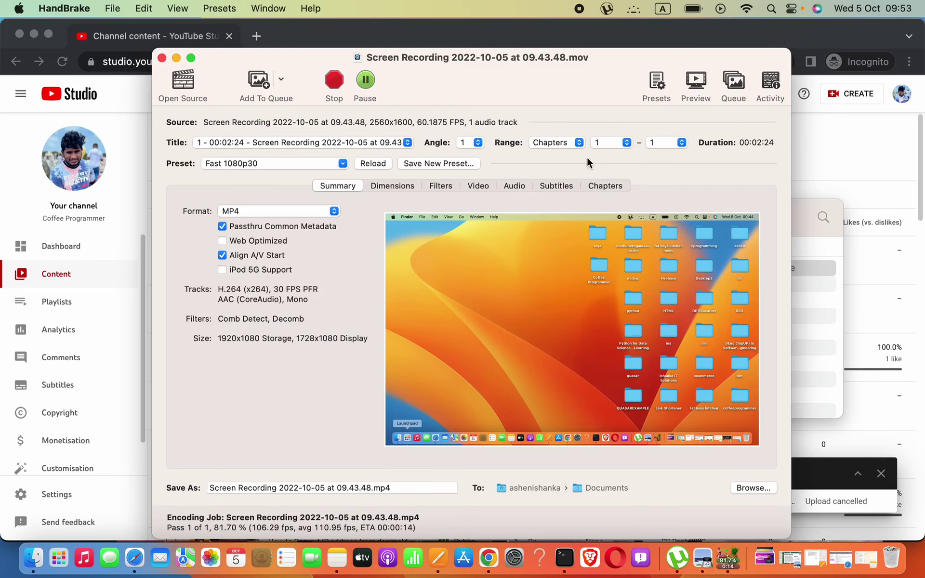
mouse_move(658, 280)
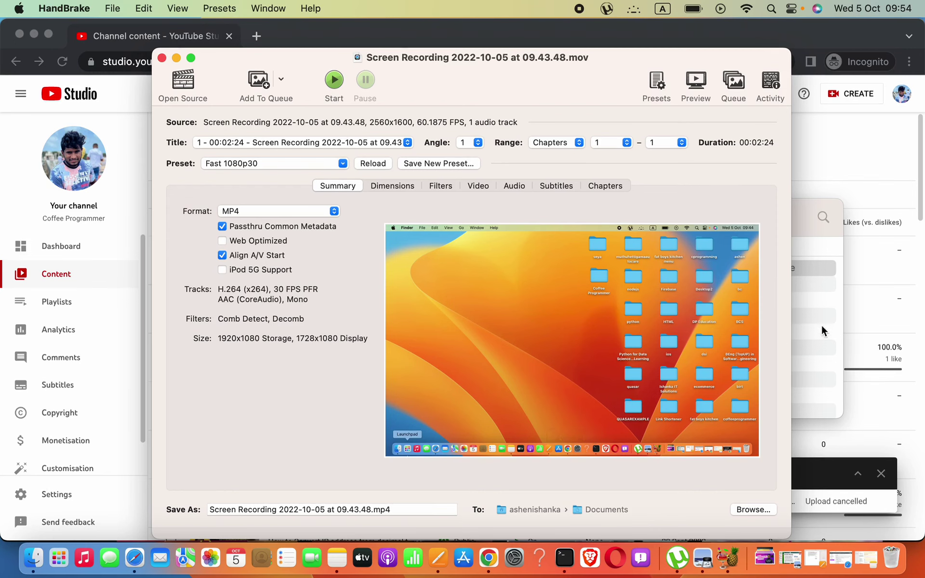
Select the 8.5 MB MP4 in Documents, the 339 MB original on Desktop, then the MP4 again.
left_click(34, 561)
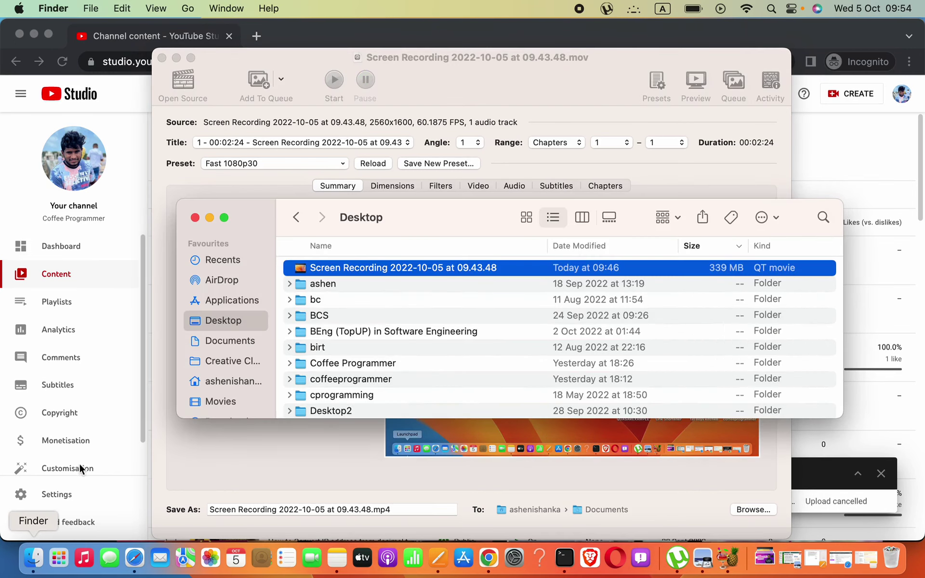
left_click(239, 340)
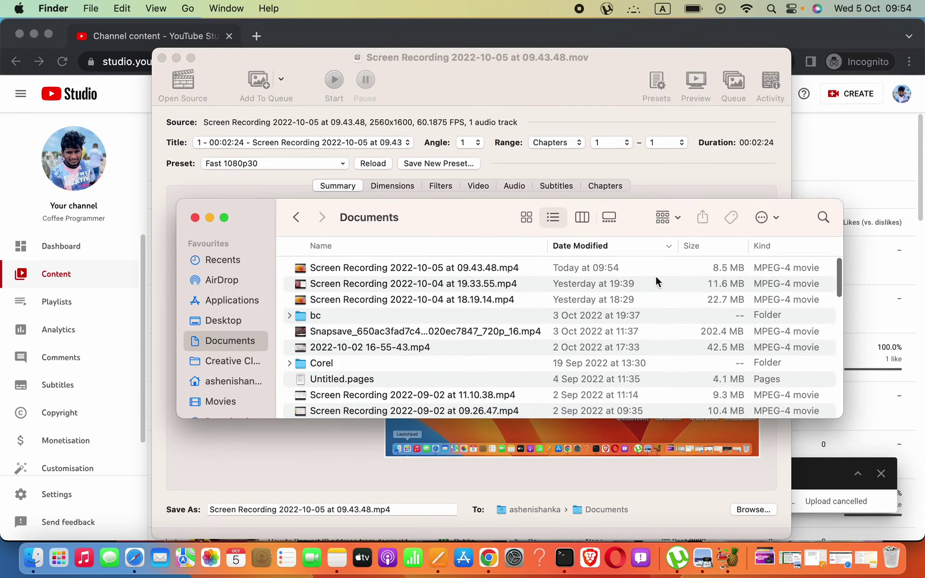
left_click(620, 272)
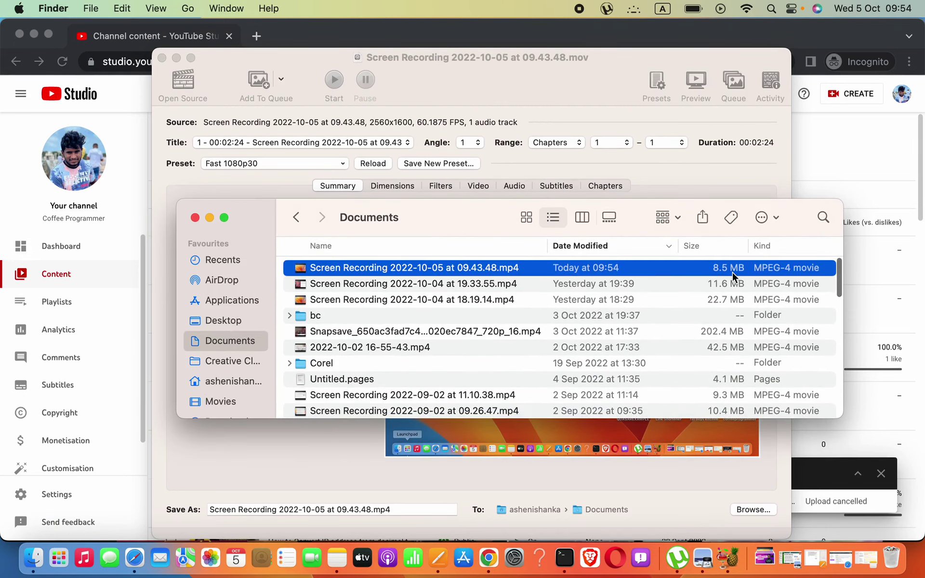
left_click(296, 218)
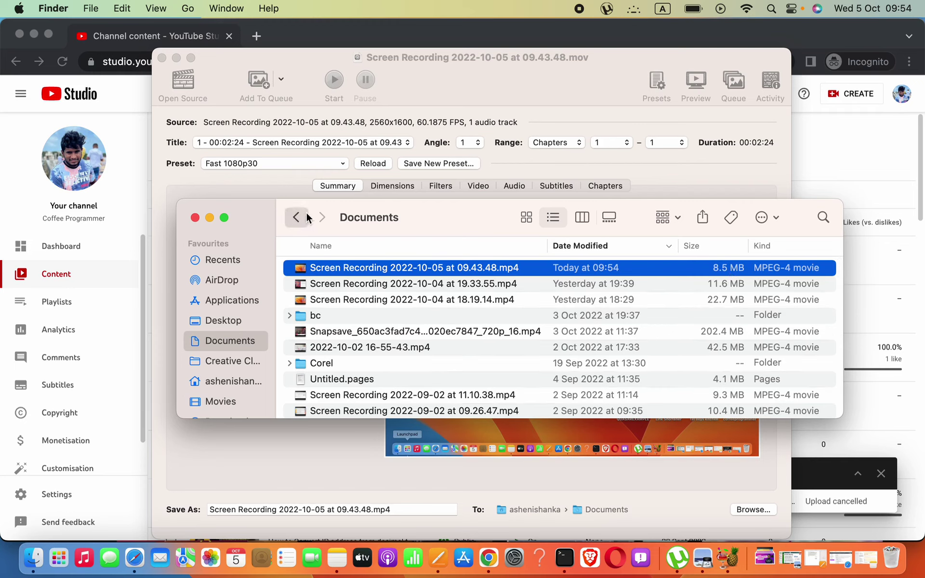
left_click(720, 271)
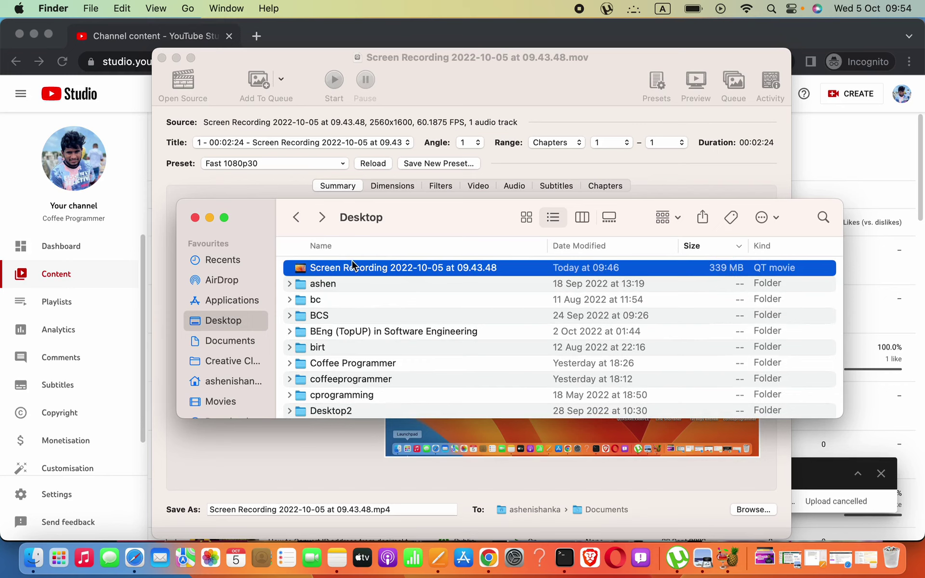
left_click(333, 218)
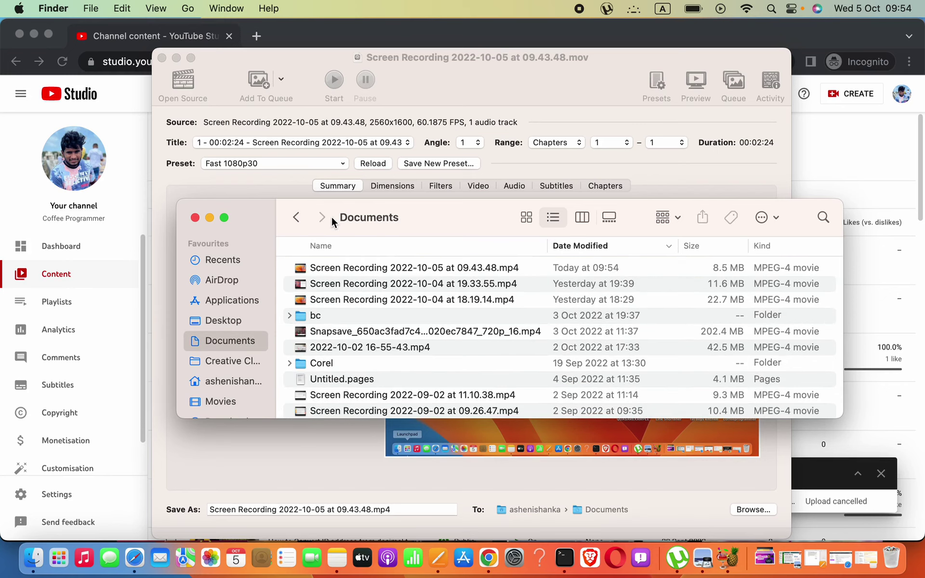
left_click(708, 271)
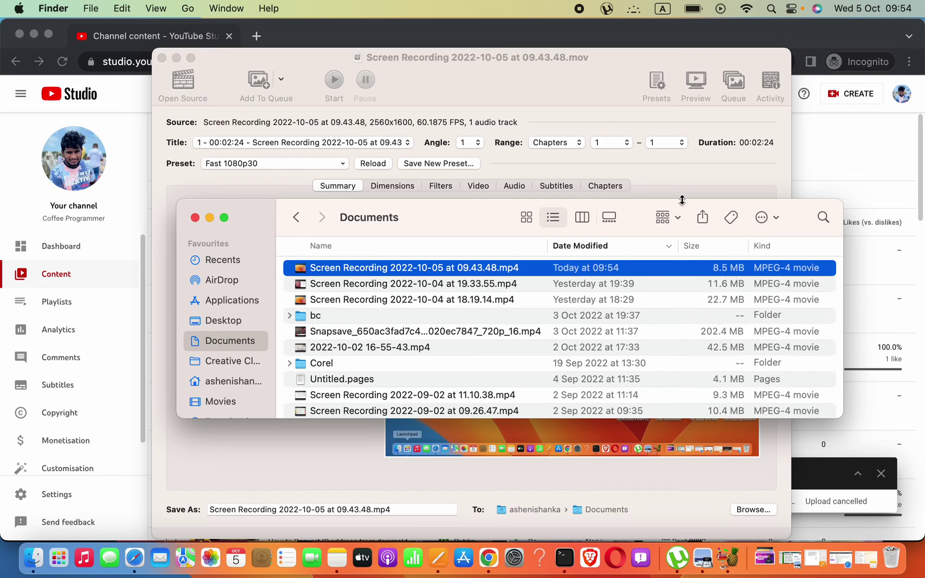
Play and skim the compressed MP4, then open the original .mov from Desktop and advance it to 00:45.
double_click(572, 269)
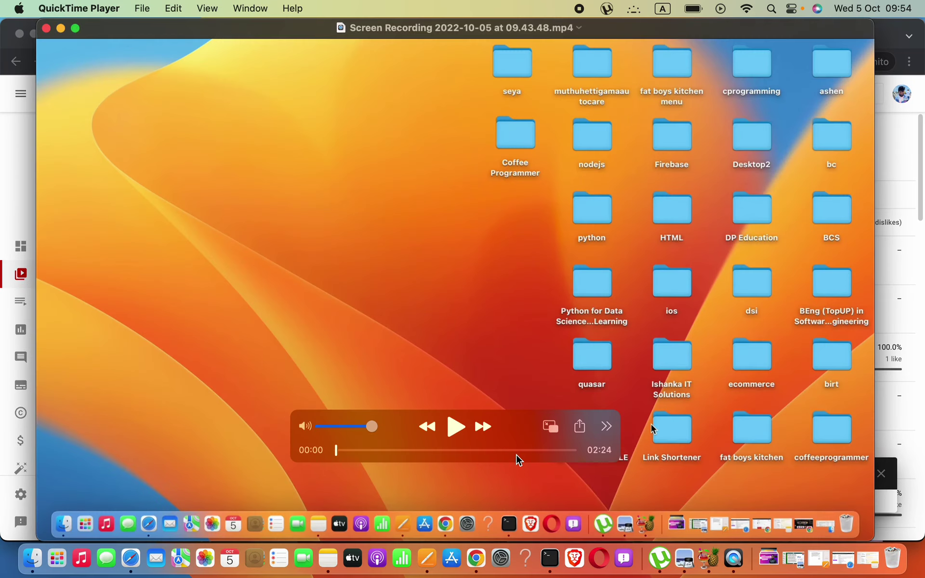
left_click_drag(516, 452, 401, 451)
left_click(32, 558)
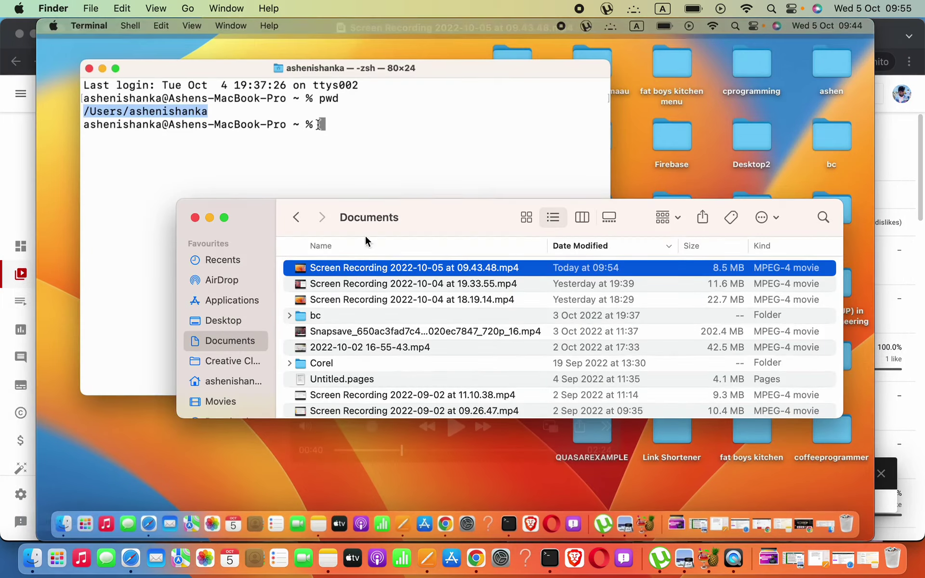
left_click(252, 321)
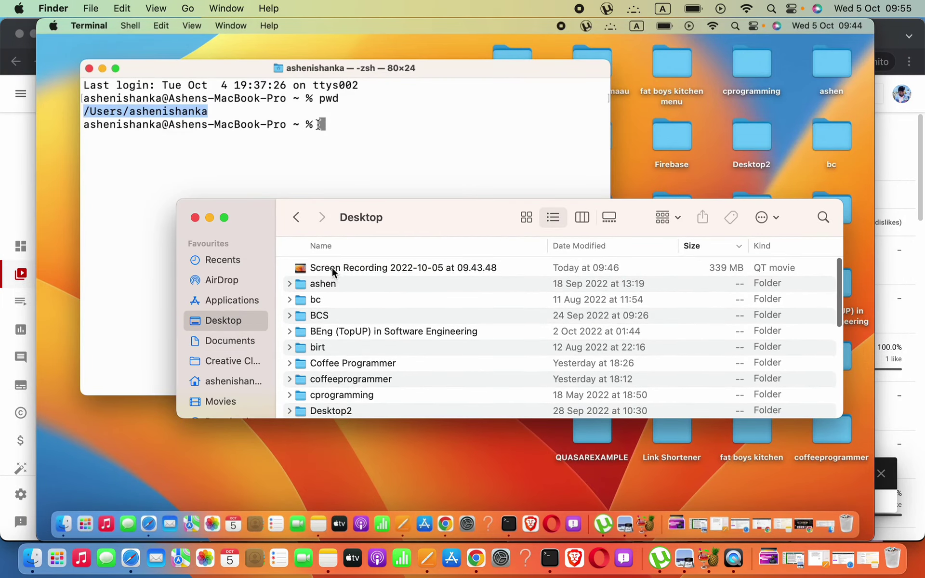
double_click(331, 270)
left_click_drag(403, 450, 430, 450)
Arrange the two QuickTime windows side by side, moving both videos to later frames.
left_click_drag(218, 34, 495, 51)
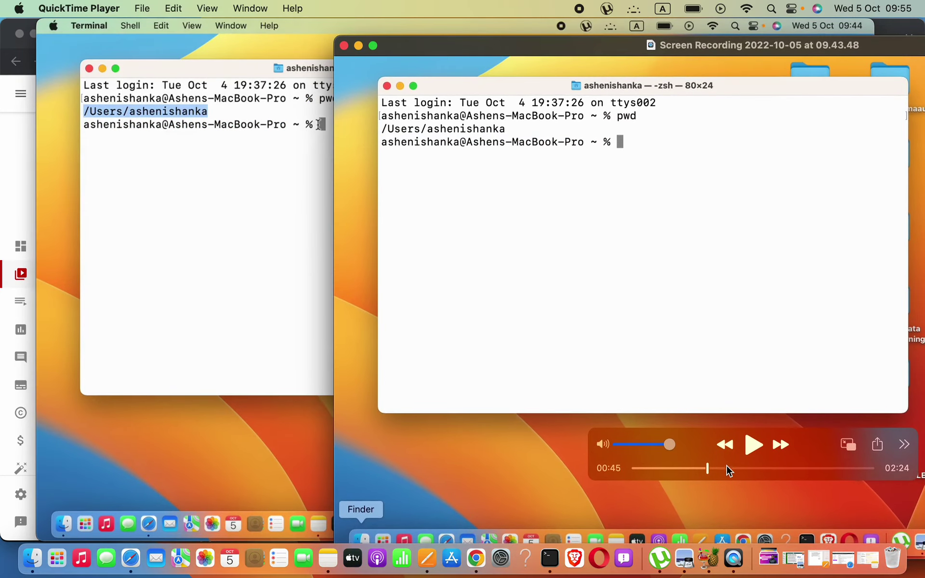
left_click_drag(730, 470, 829, 470)
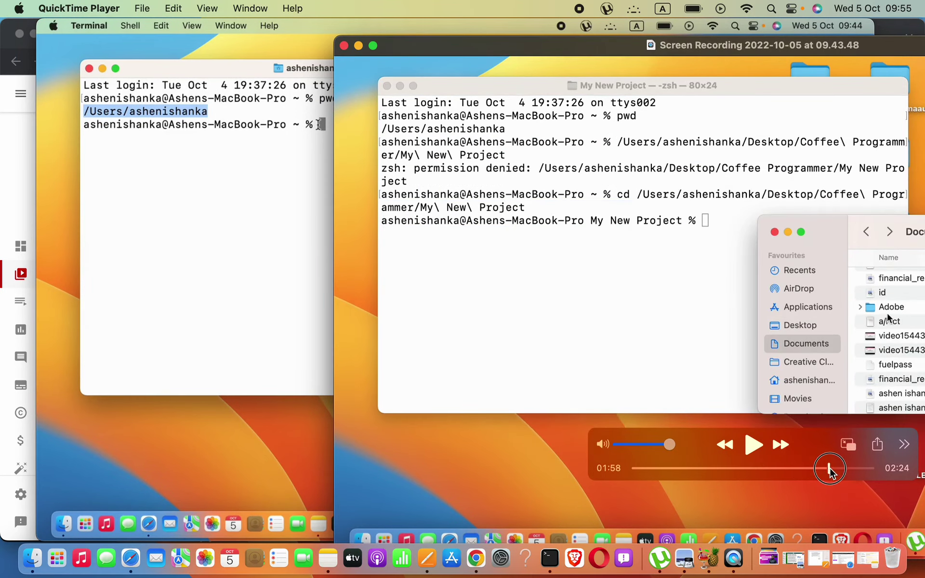
left_click(201, 374)
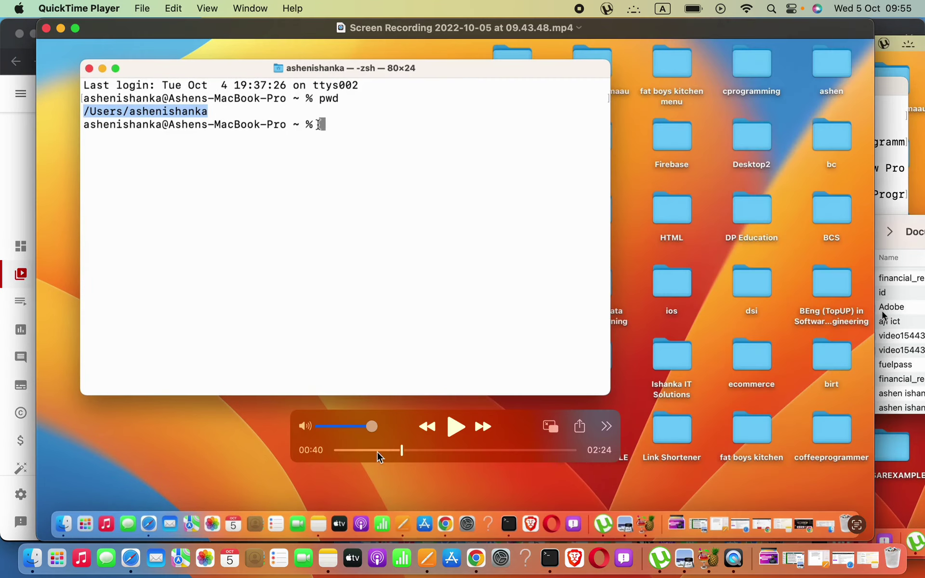
left_click(426, 452)
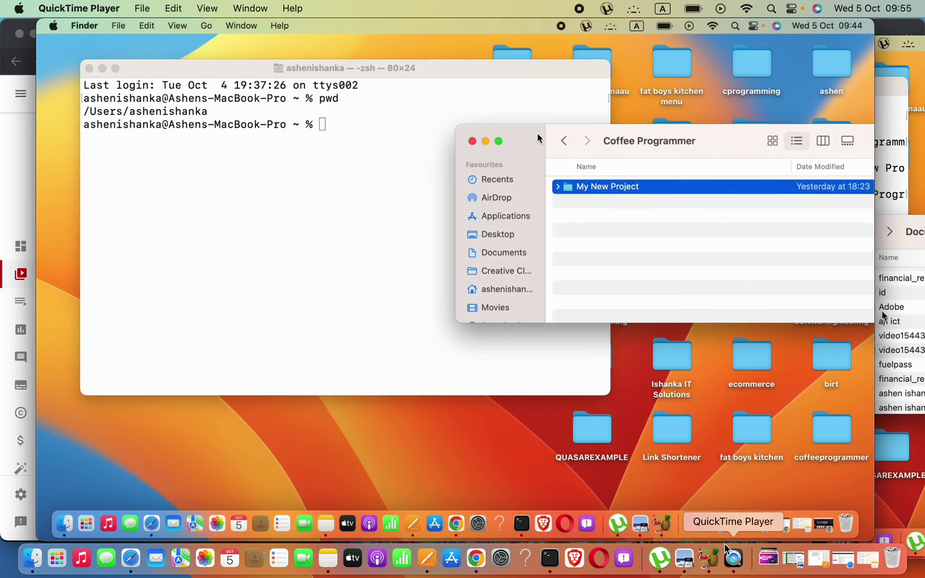
left_click_drag(772, 35, 578, 33)
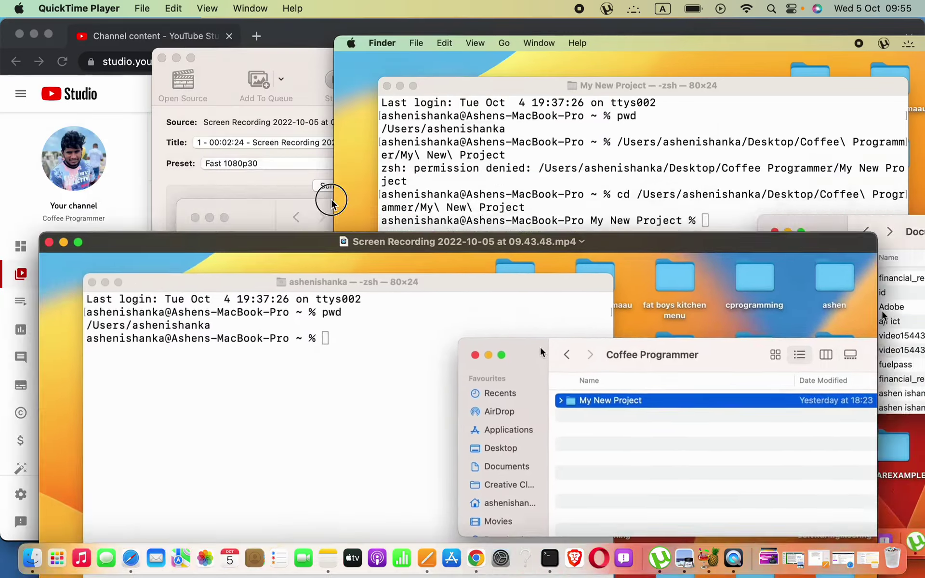
left_click_drag(337, 241, 161, 126)
left_click(609, 49)
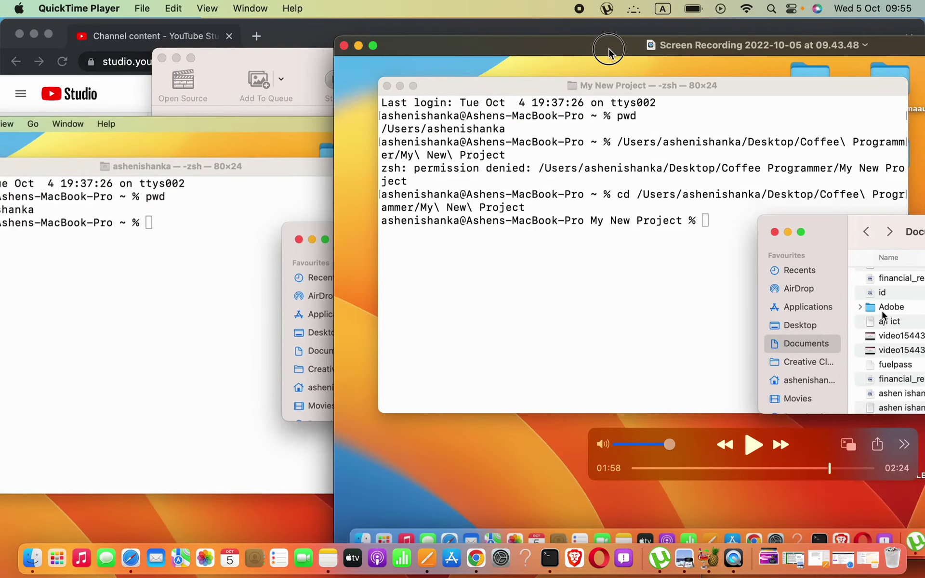
left_click_drag(608, 50, 668, 110)
left_click(197, 336)
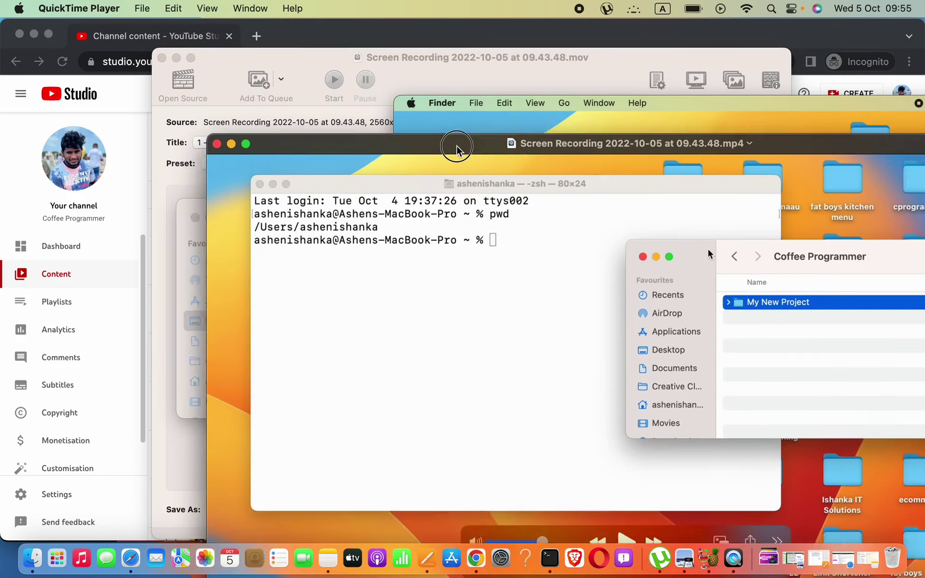
left_click_drag(364, 233, 751, 260)
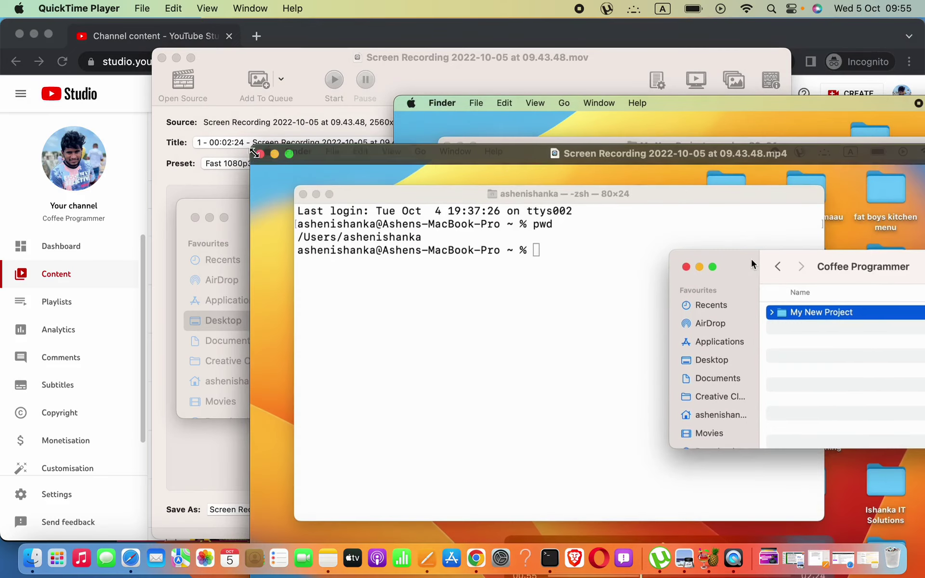
Close both QuickTime players and the Finder window, leaving HandBrake visible.
left_click(258, 154)
left_click(404, 102)
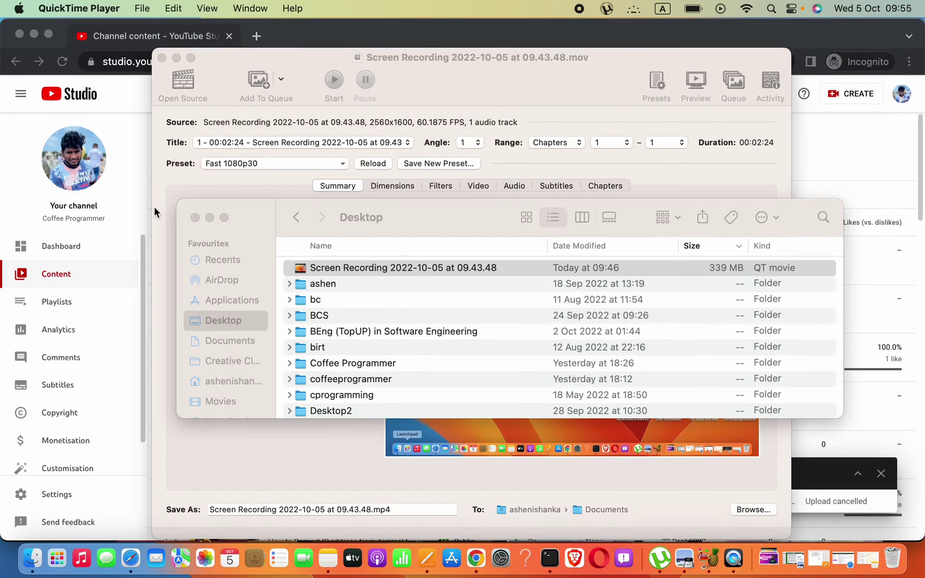
left_click(195, 217)
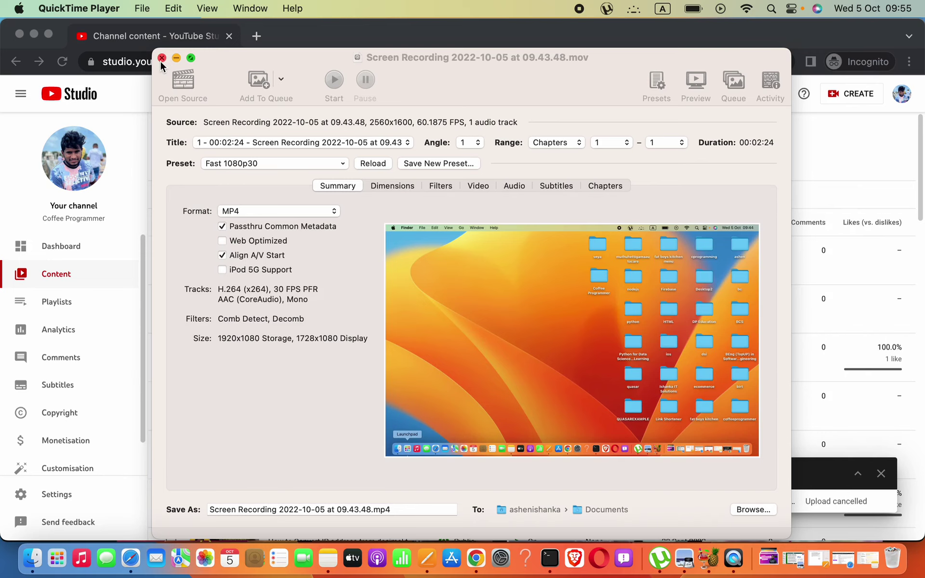
Close HandBrake and search Google for 'handbrake' in a new incognito tab.
left_click(160, 59)
left_click(258, 36)
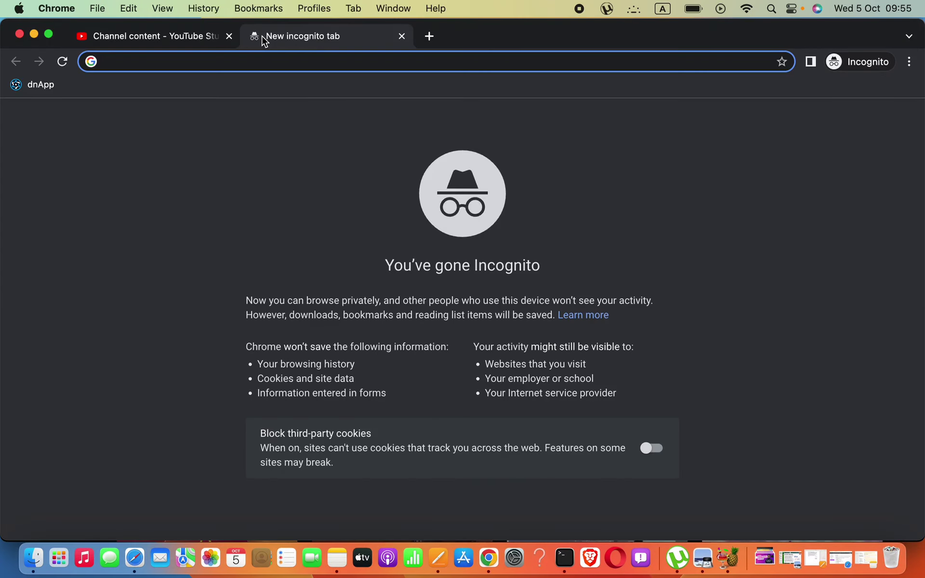
type("handbrake")
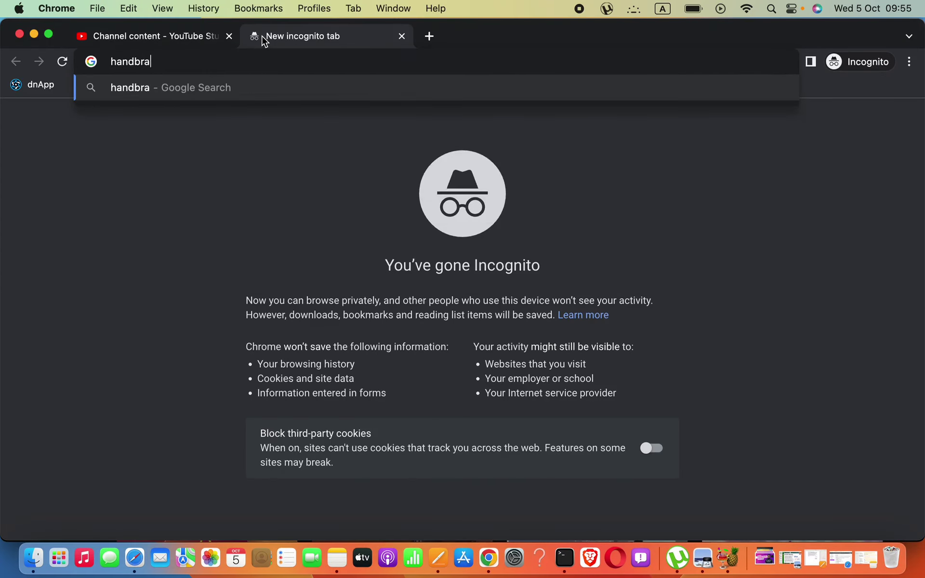
key("Return")
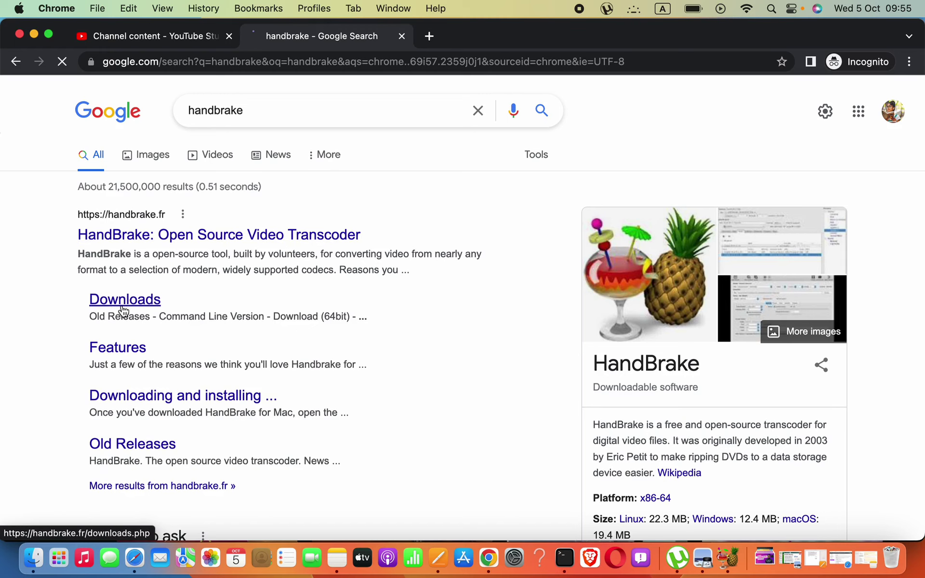
Check the macOS, Windows and Linux download sizes, then follow the handbrake.fr Downloads sitelink.
scroll(181, 347, "down", 3)
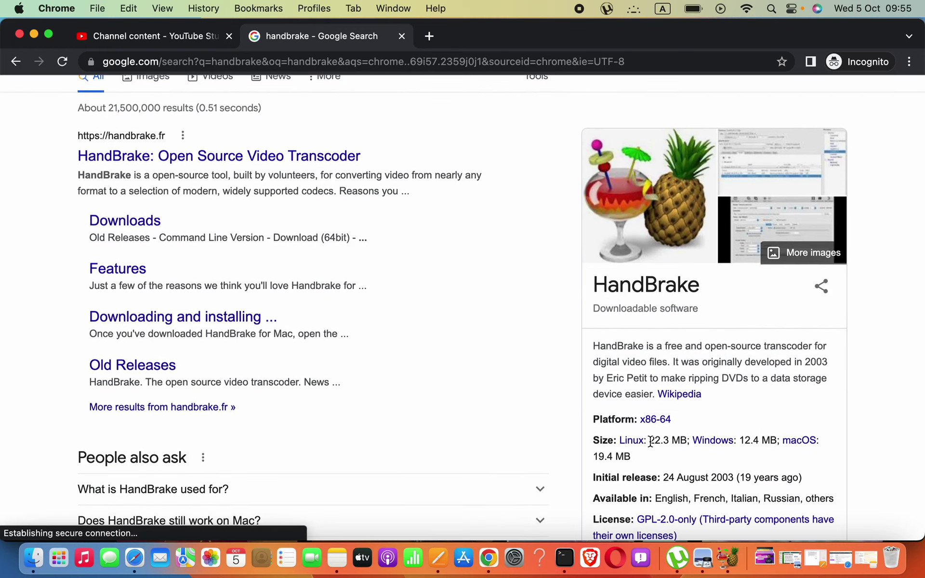
left_click_drag(648, 441, 608, 440)
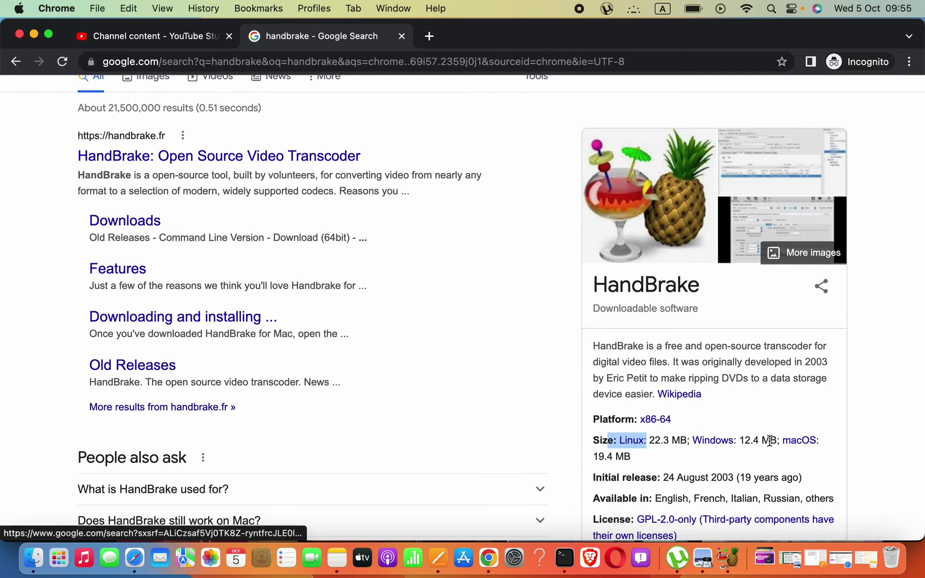
left_click_drag(742, 441, 648, 439)
left_click_drag(820, 440, 760, 440)
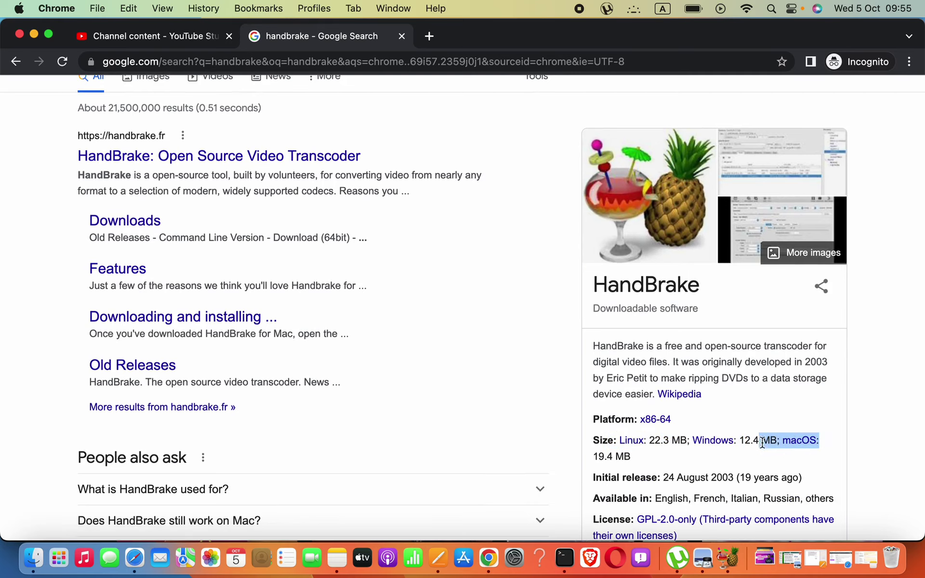
left_click(146, 228)
Download the macOS Universal HandBrake-1.5.1.dmg (35.9 MB) and block the multiple-downloads prompt.
scroll(217, 316, "down", 1)
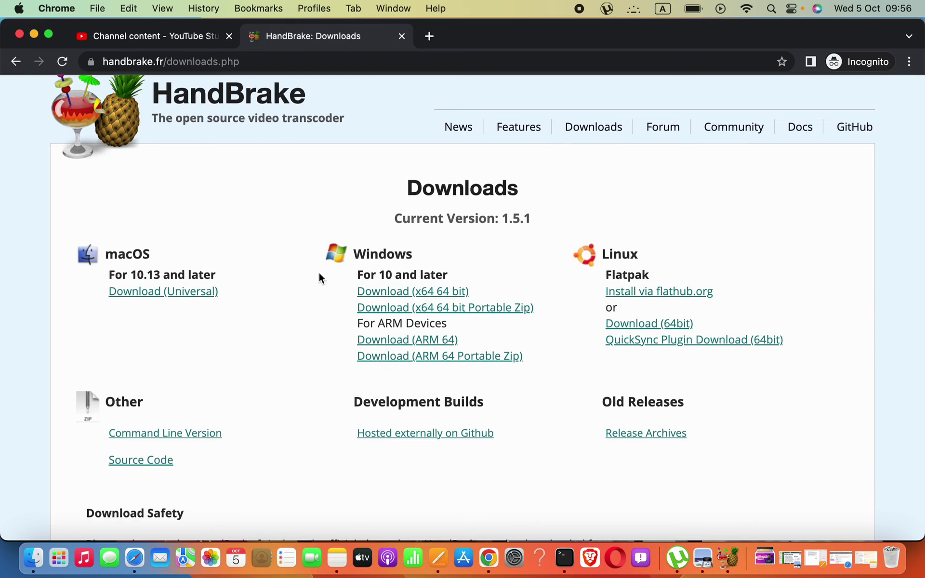
left_click(181, 295)
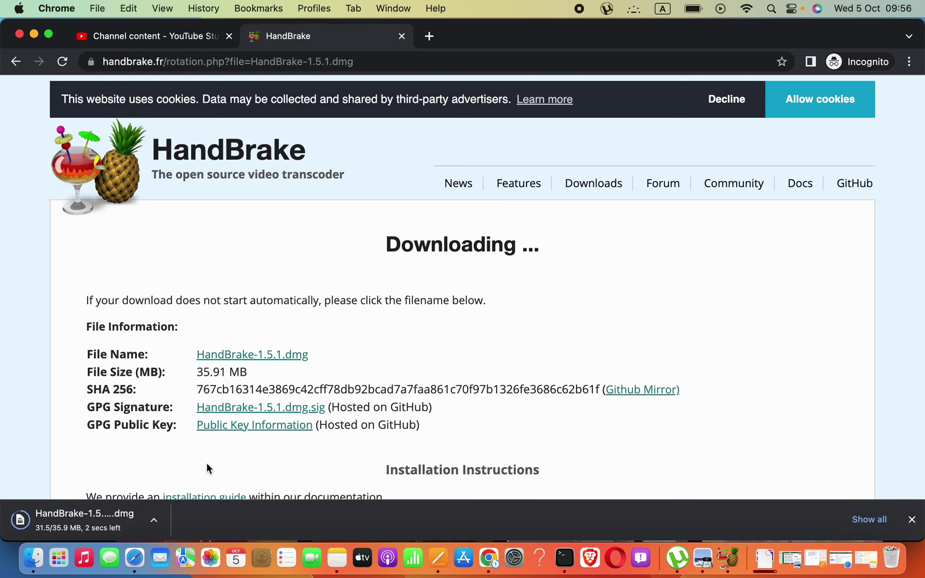
left_click(16, 61)
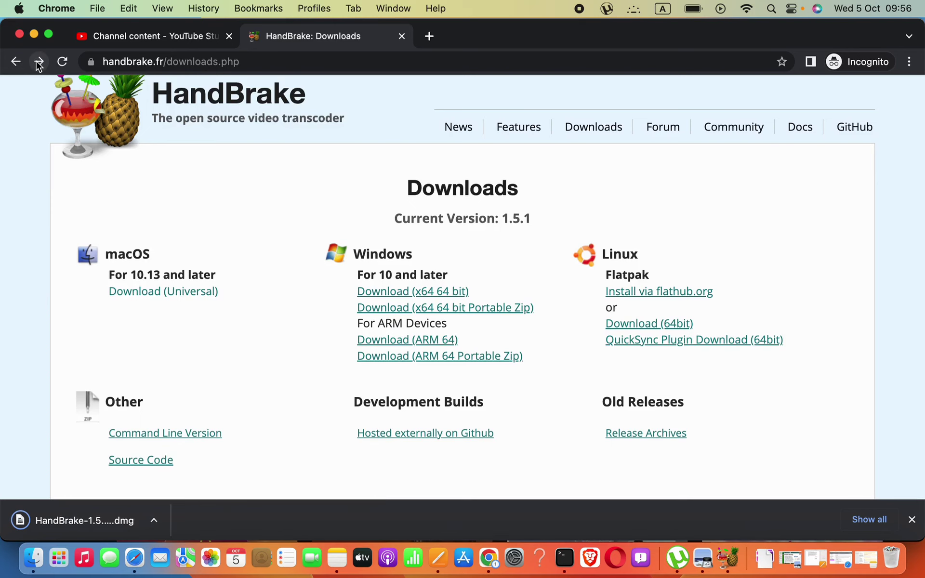
left_click(40, 63)
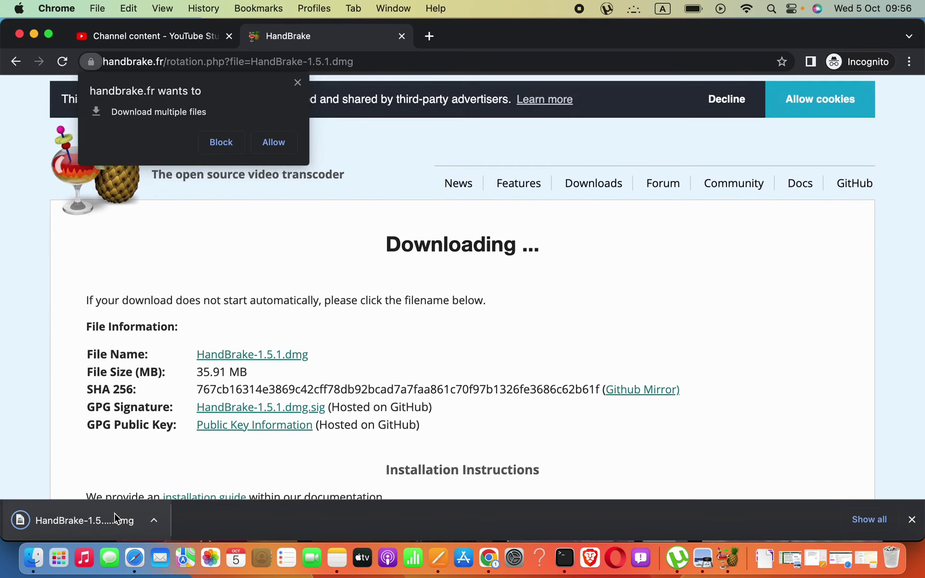
left_click(298, 82)
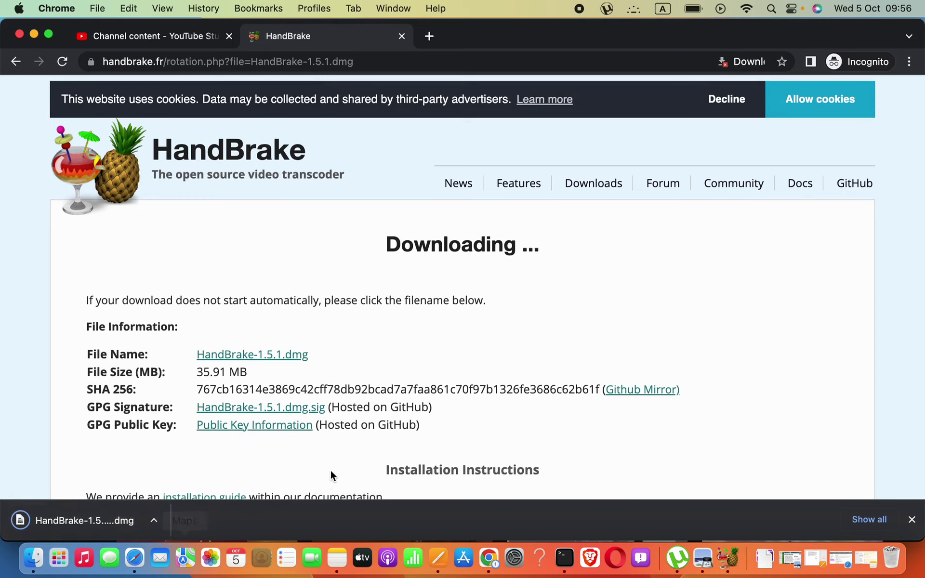
Open the downloaded HandBrake-1.5.1.dmg and select the HandBrake app on the disk.
left_click(764, 558)
left_click(390, 206)
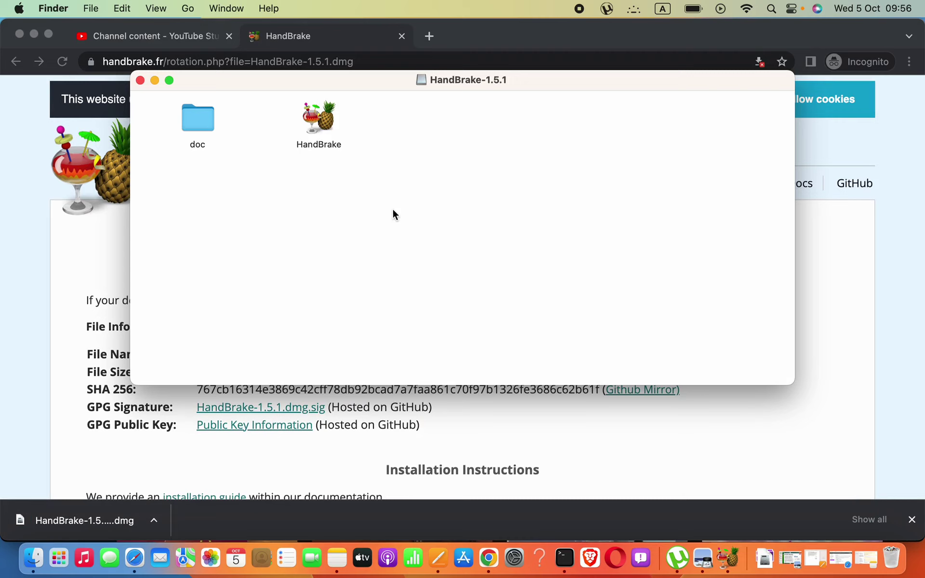
left_click(322, 127)
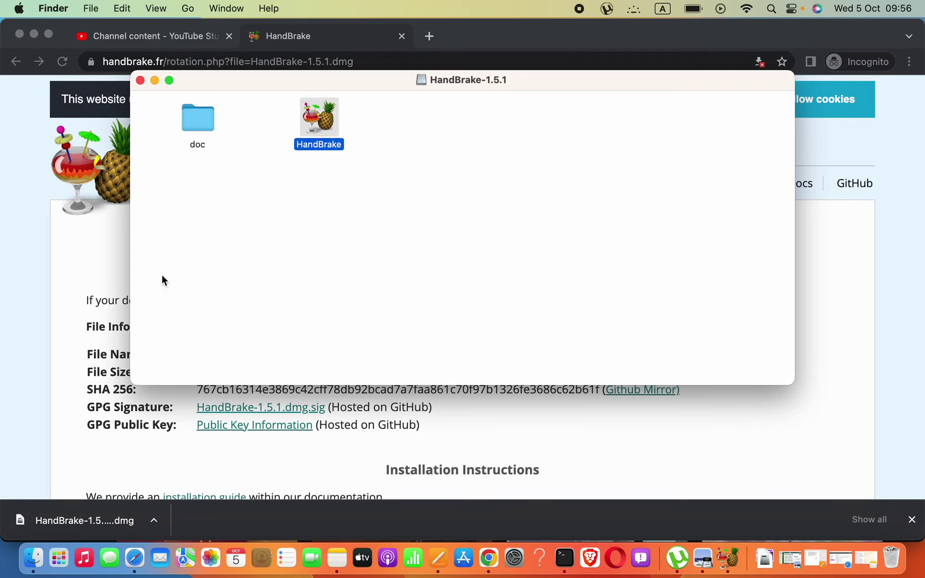
Drag HandBrake into Applications via a new Finder window, then close the disk window.
right_click(33, 558)
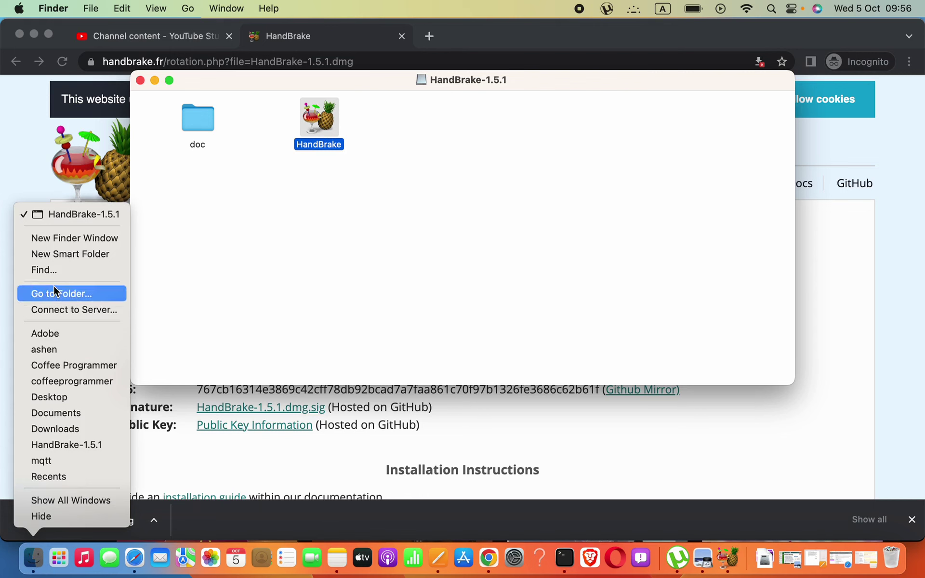
left_click(48, 238)
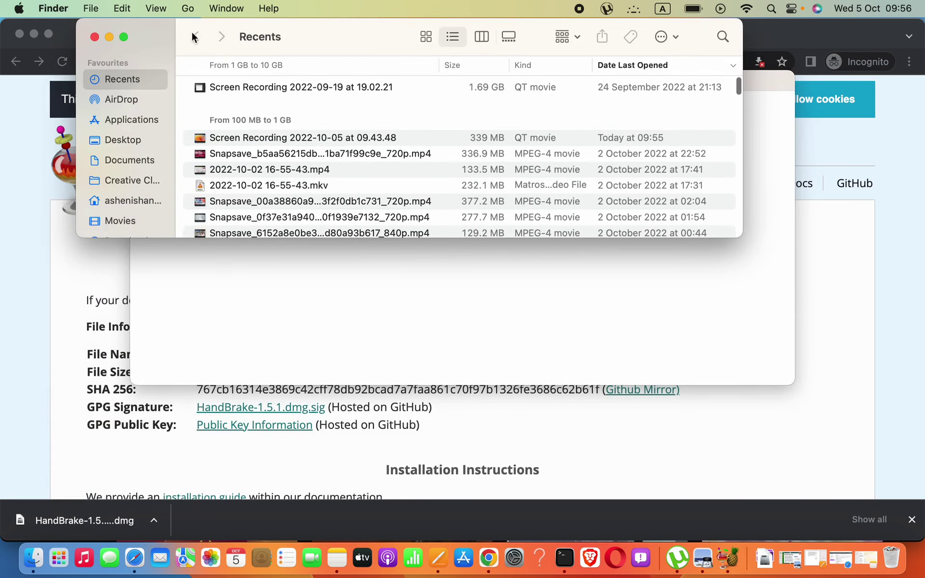
left_click_drag(192, 37, 657, 139)
left_click(325, 122)
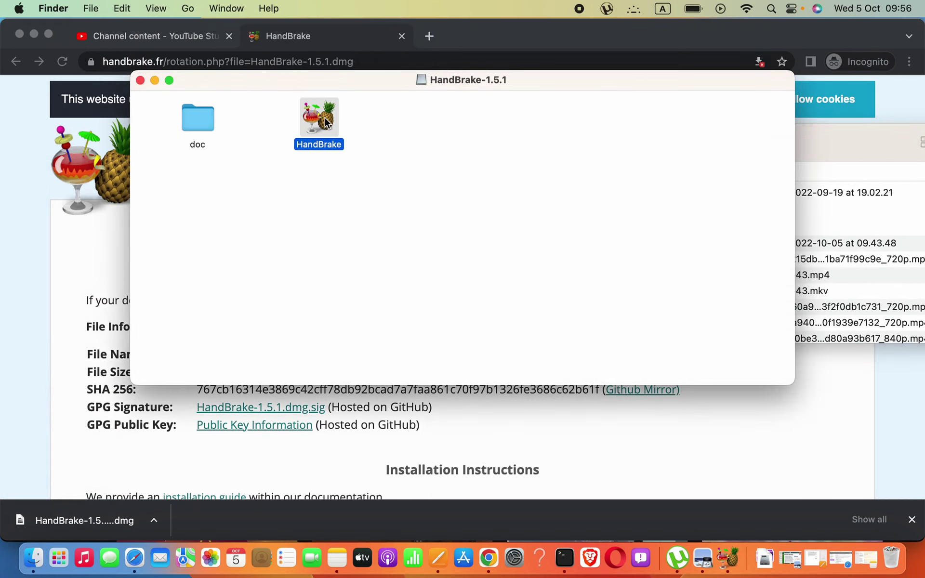
left_click(922, 239)
left_click(631, 226)
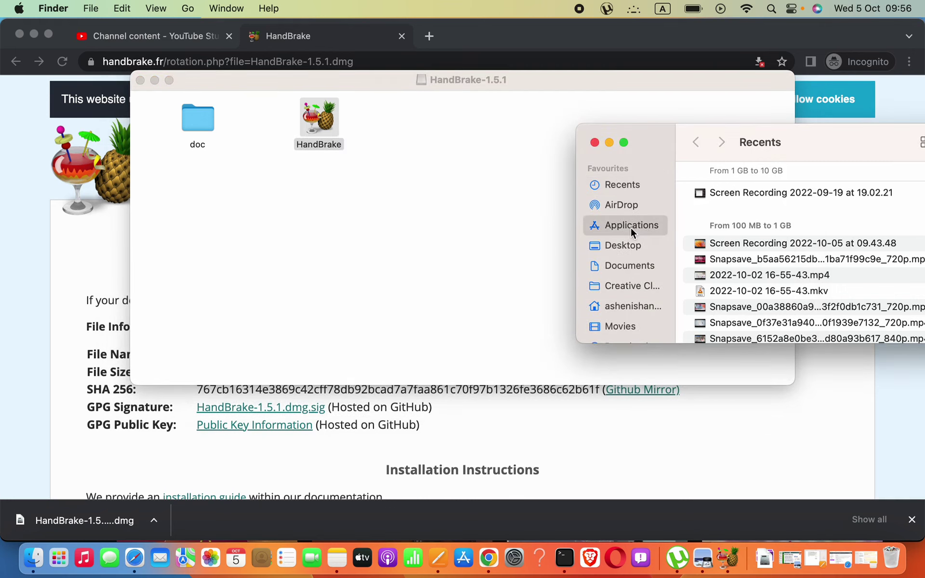
left_click_drag(319, 120, 331, 163)
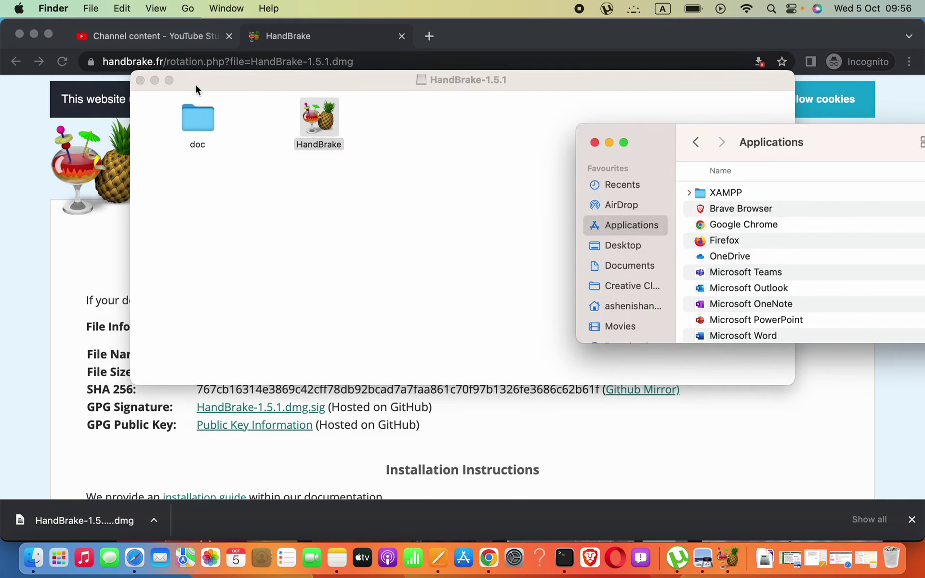
left_click(140, 80)
Search Launchpad for 'ha' and launch HandBrake.
left_click(53, 571)
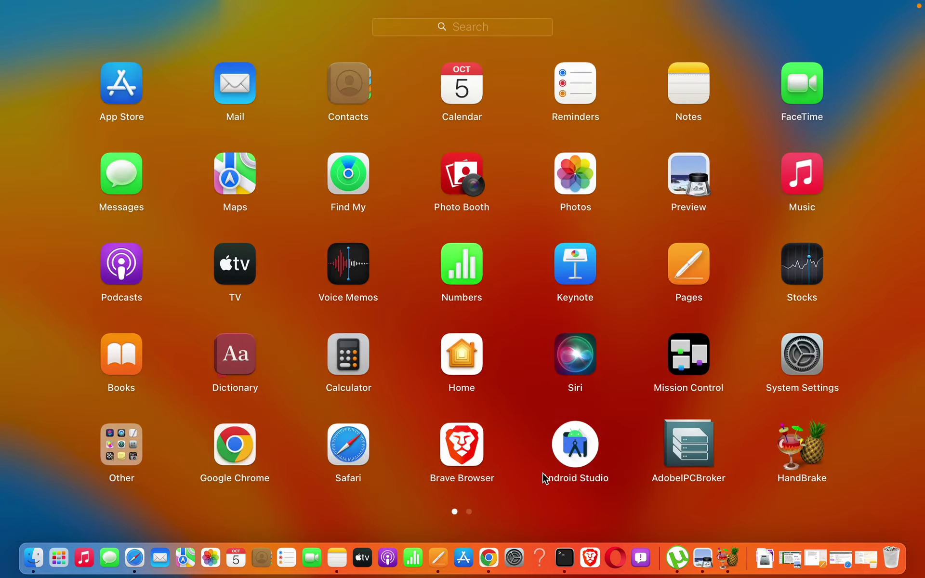
scroll(541, 477, "right", 3)
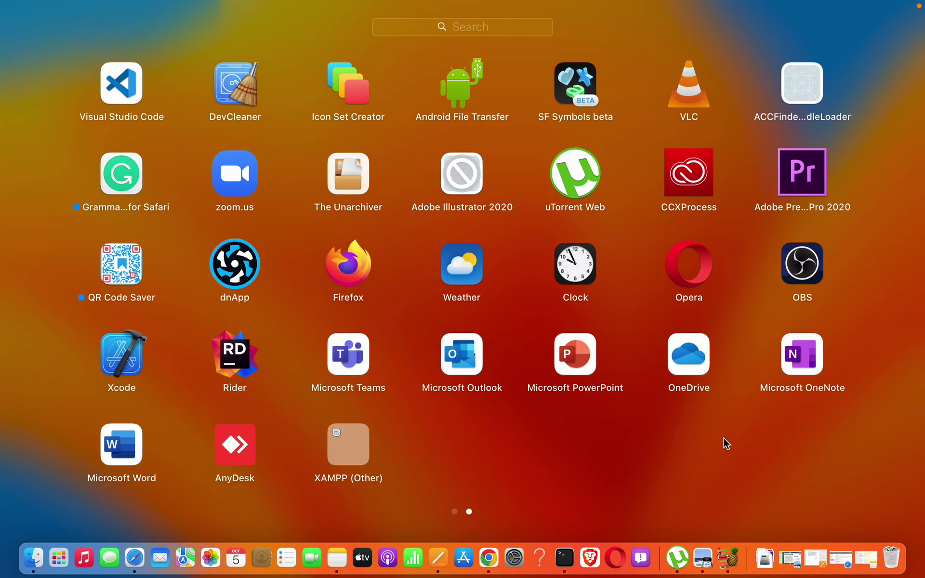
left_click(442, 27)
type("ha")
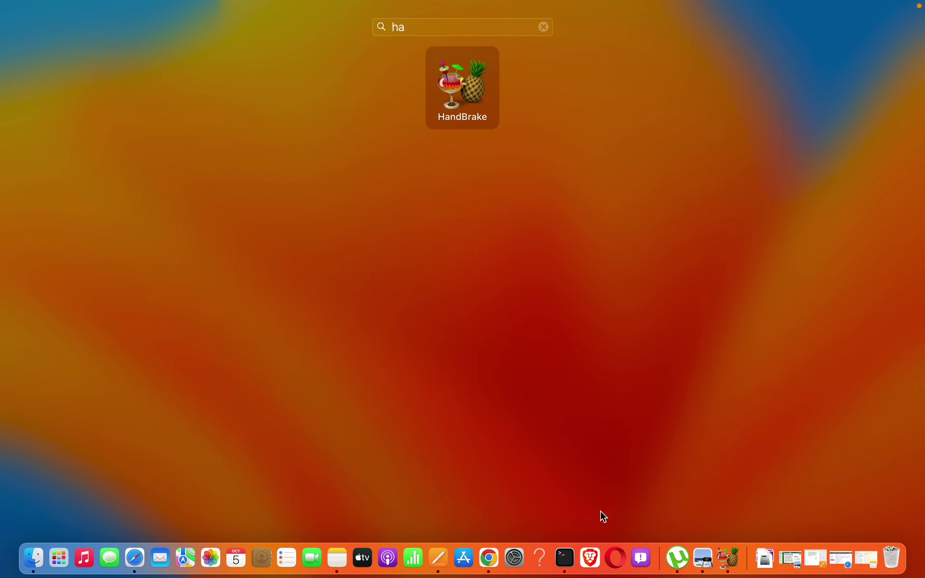
left_click(727, 558)
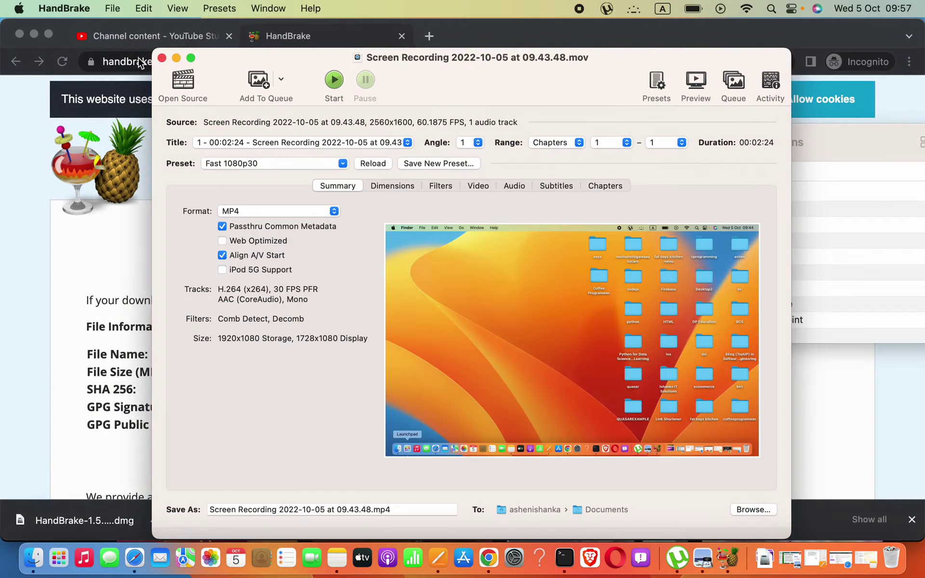
Close the HandBrake window and relaunch it from a Launchpad search for 'ha'.
left_click(162, 58)
left_click(60, 559)
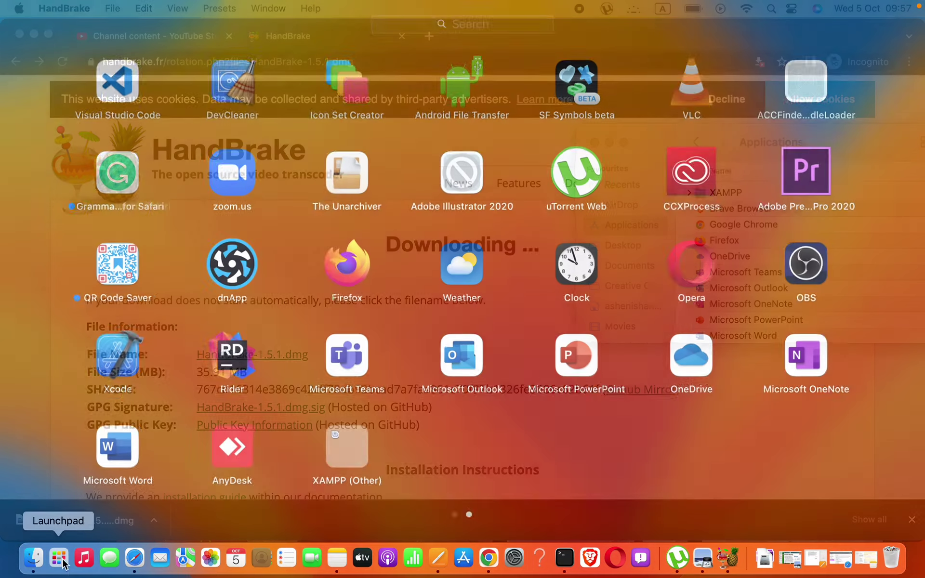
left_click(459, 22)
type("ha")
left_click(480, 70)
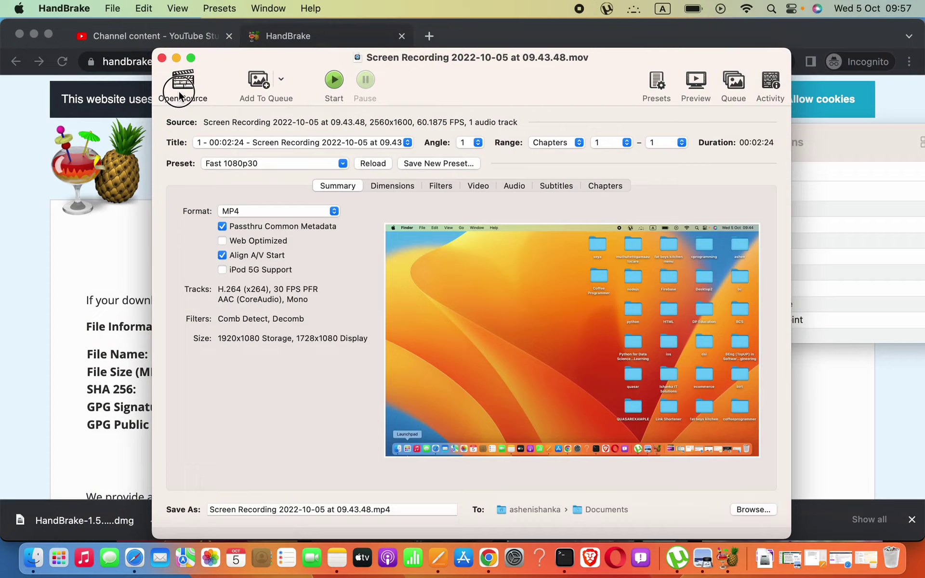
Load Screen Recording 2022-10-05 at 09.43.48 from the Desktop, keeping Documents as destination.
left_click(178, 91)
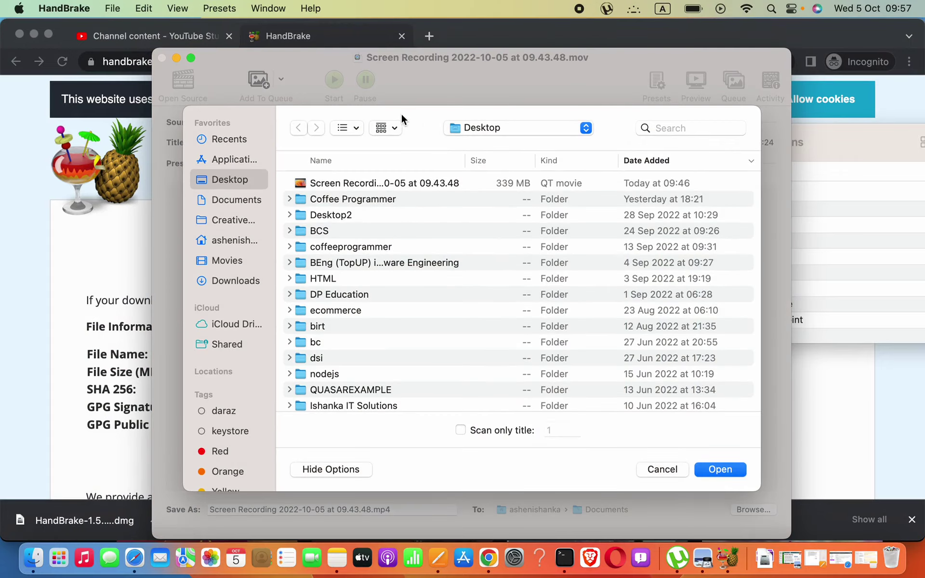
left_click(377, 134)
left_click(388, 183)
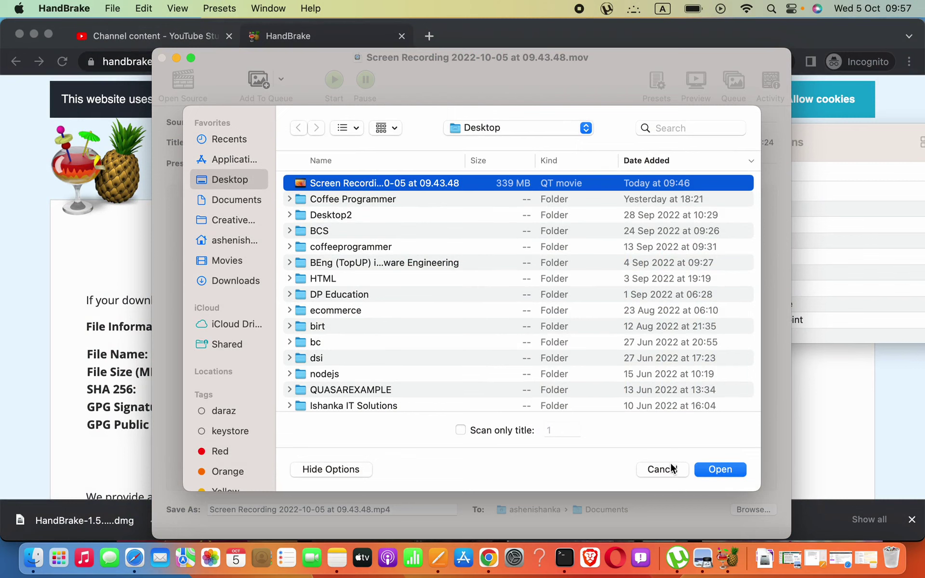
left_click(717, 467)
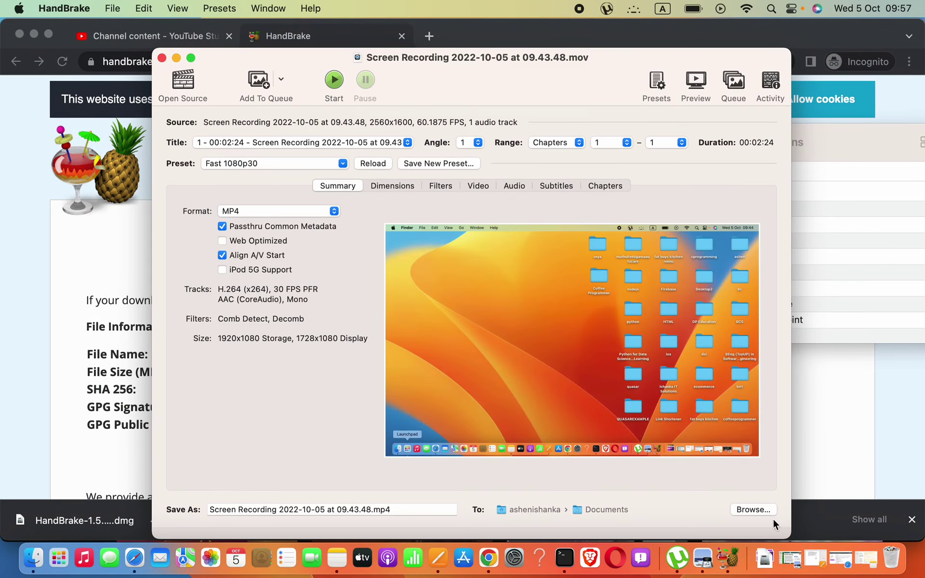
left_click(749, 509)
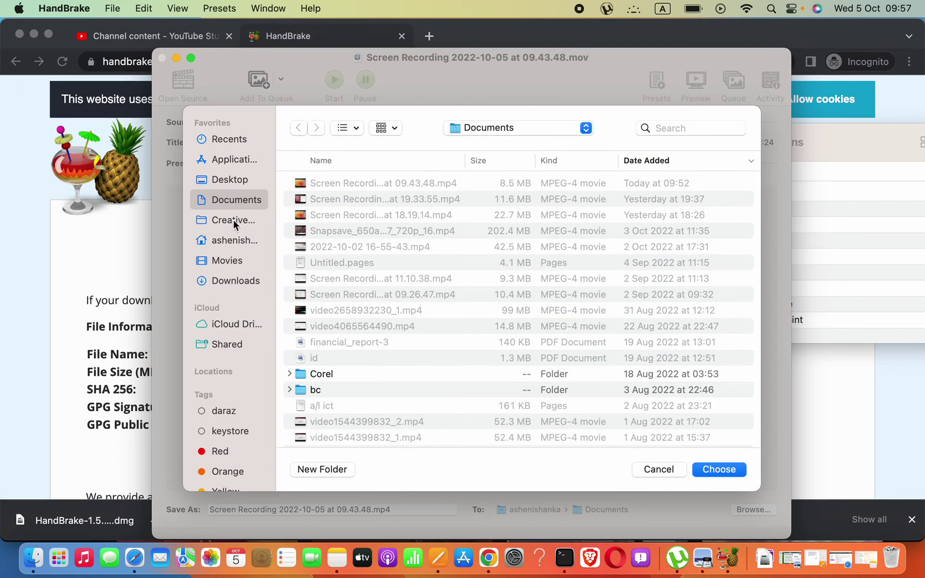
left_click(654, 473)
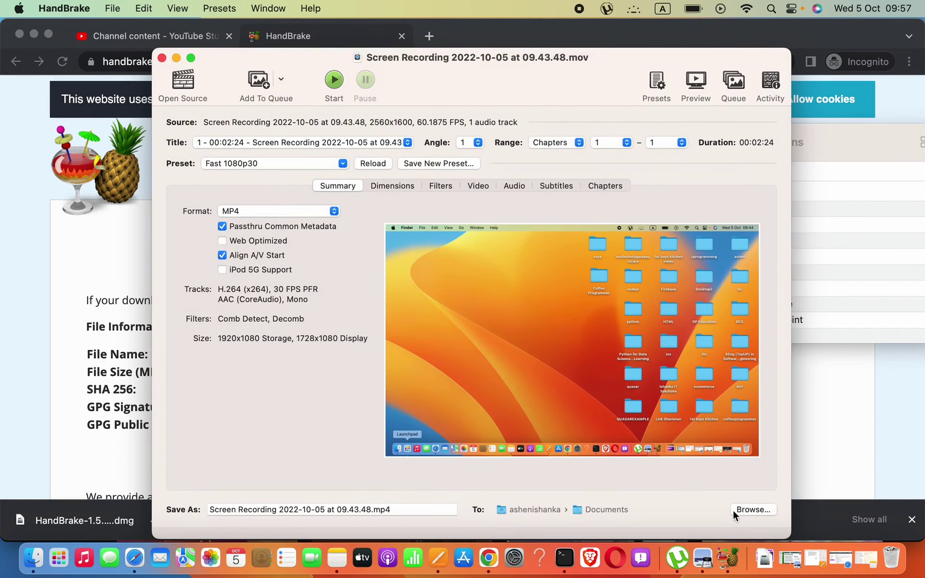
left_click(350, 509)
left_click_drag(348, 509, 141, 500)
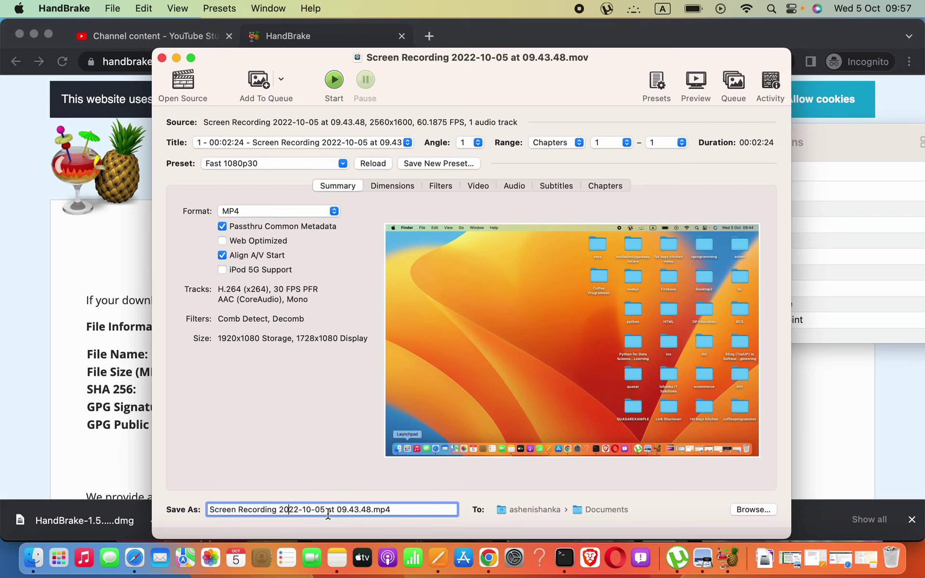
left_click_drag(327, 509, 118, 513)
left_click_drag(288, 509, 207, 509)
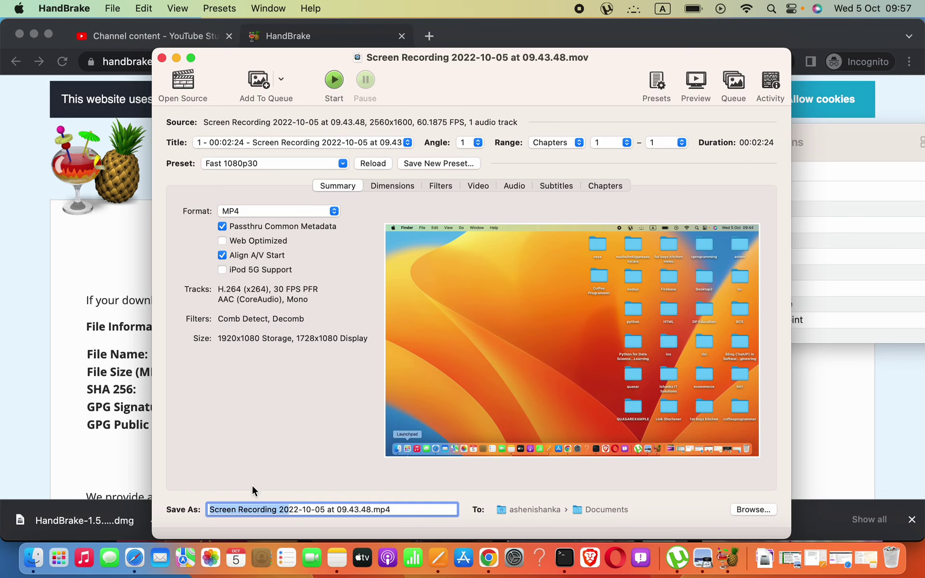
triple_click(247, 503)
type("s")
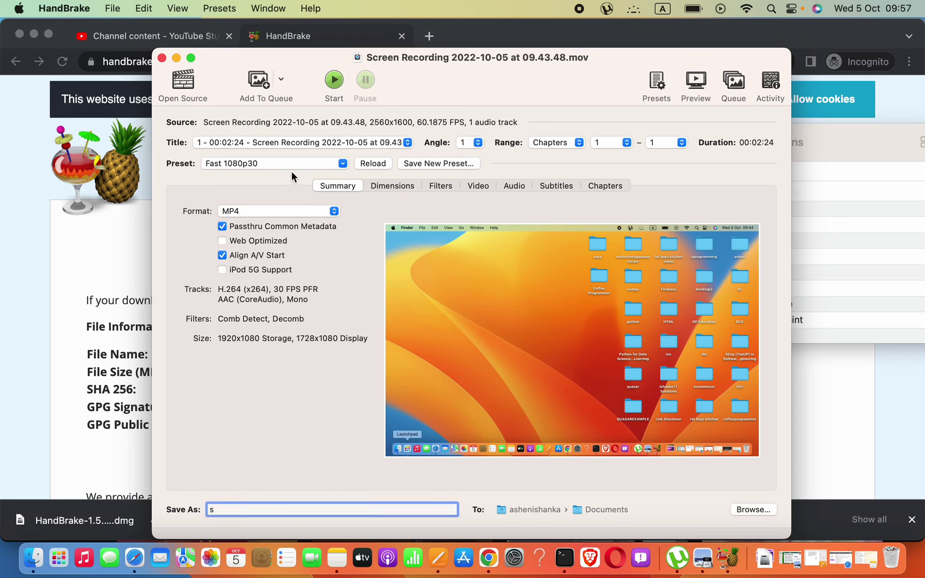
key("super+z")
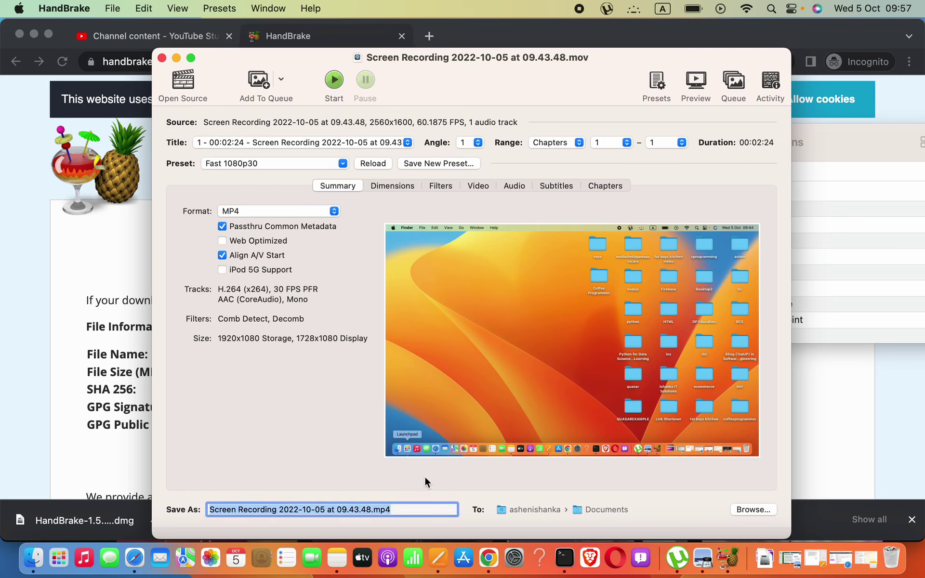